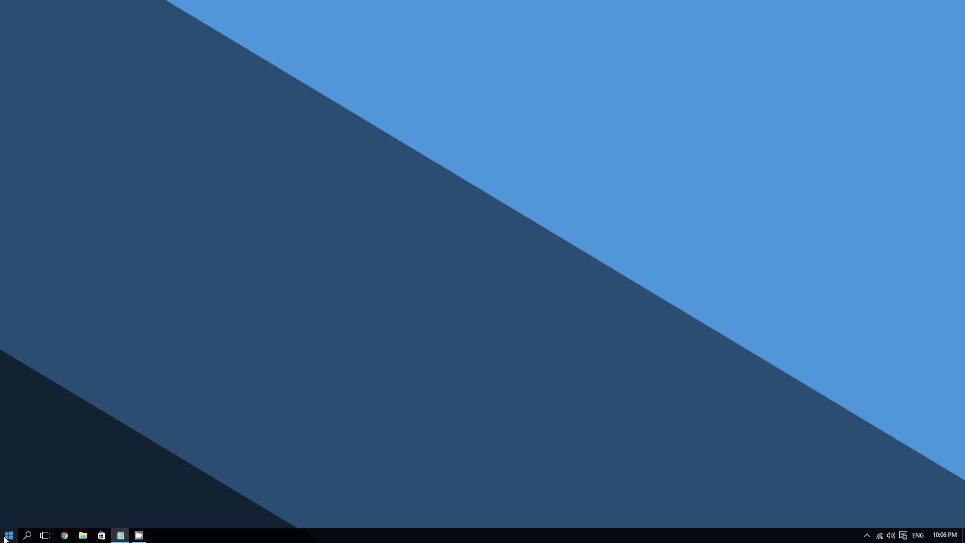
# Go to Settings > Network & Internet > Proxy, showing manual proxy 12.0.0.2 port 80
pyautogui.click(7, 537)
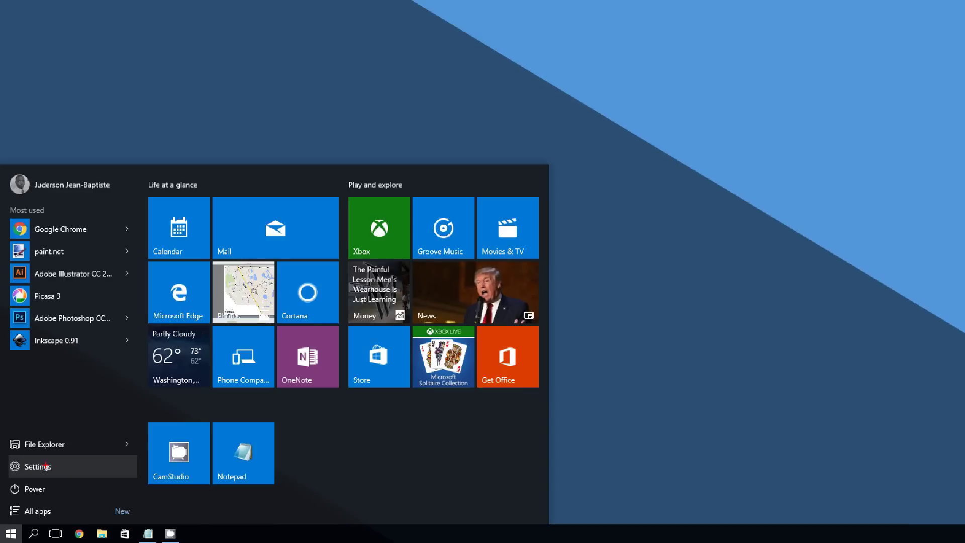
pyautogui.press('super')
pyautogui.press('super')
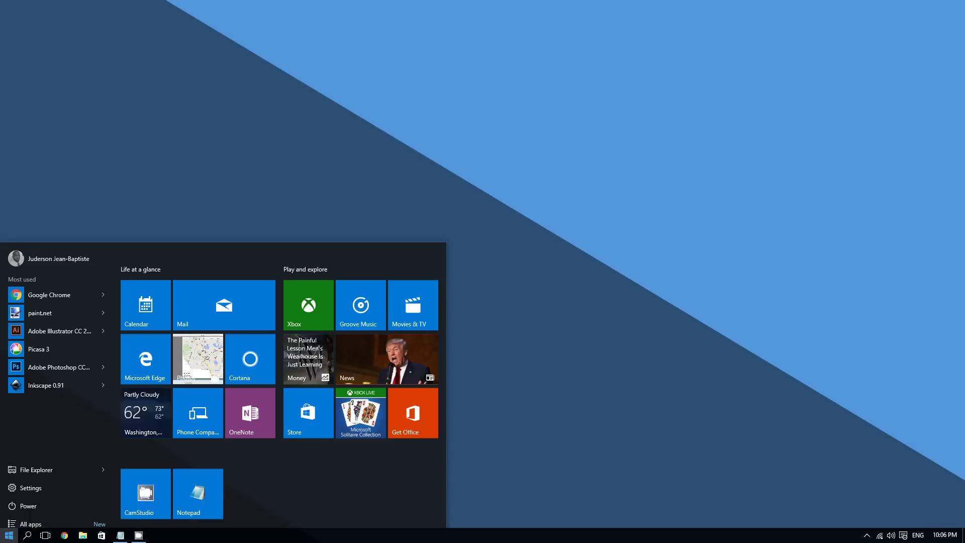
pyautogui.click(26, 481)
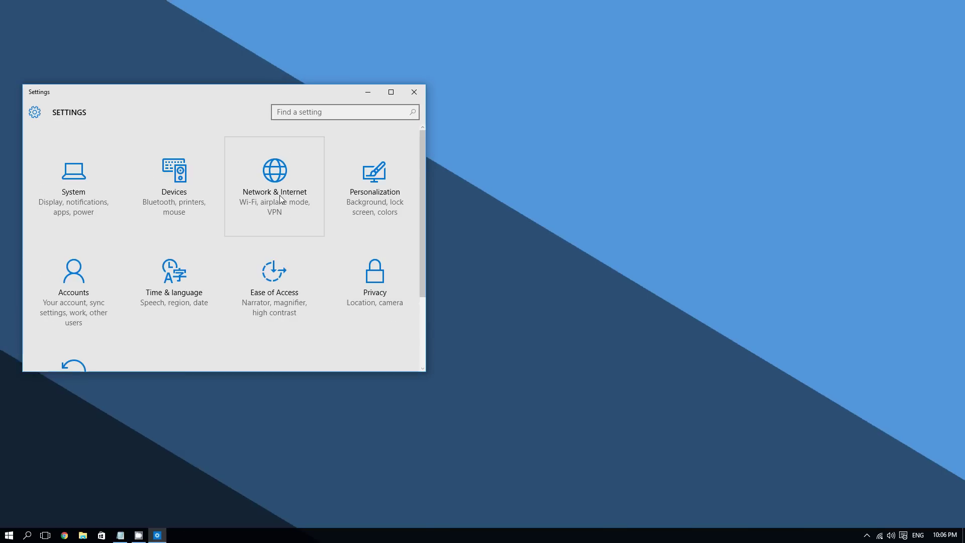
pyautogui.click(280, 199)
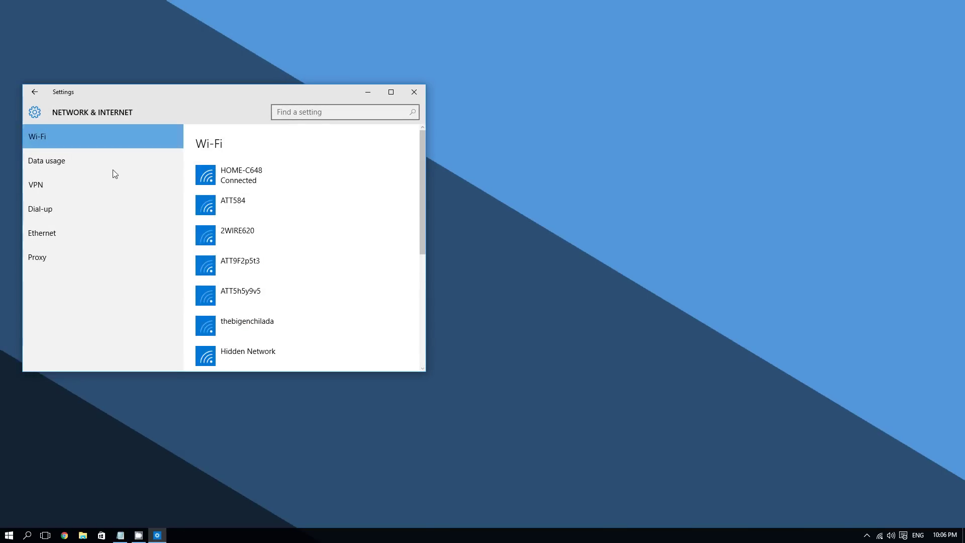
pyautogui.moveTo(140, 104); pyautogui.dragTo(198, 53)
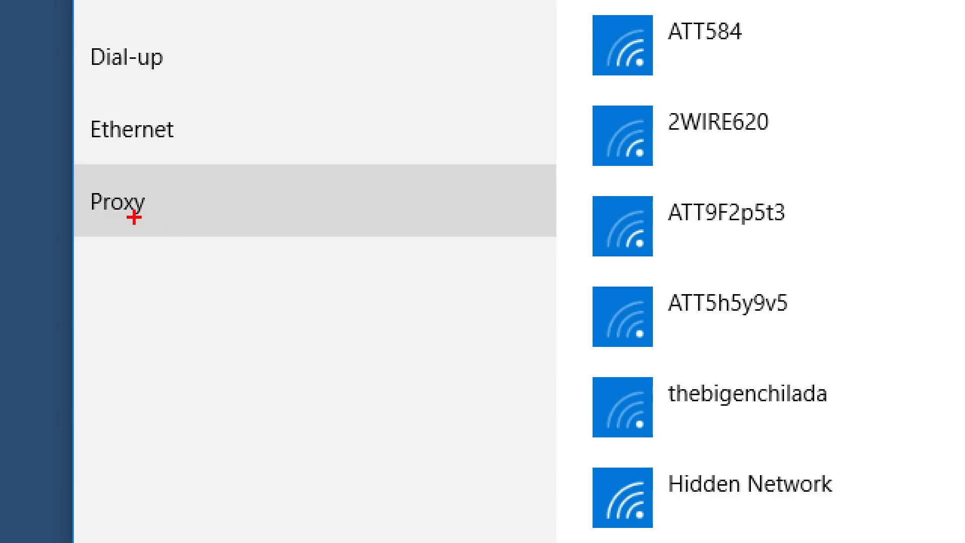
pyautogui.click(131, 209)
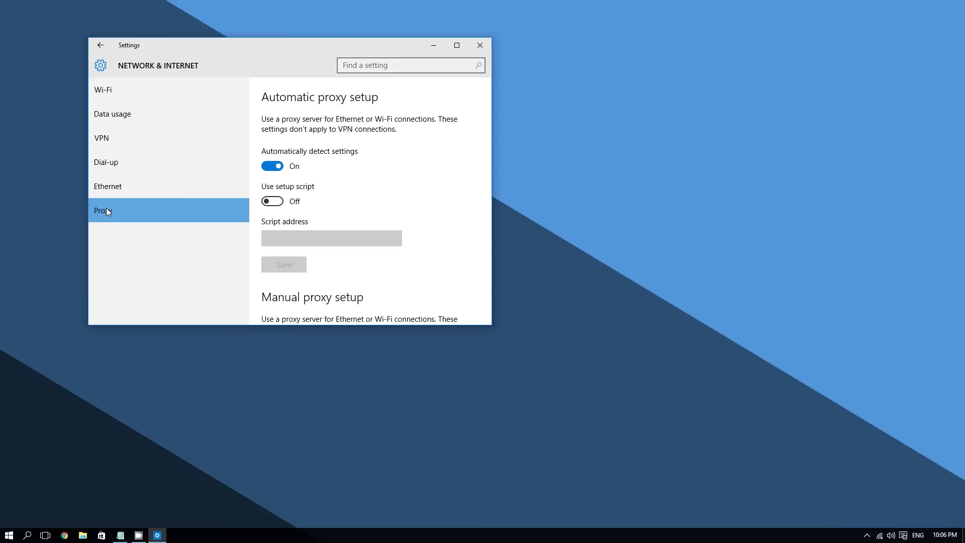
# Switch 'Use a proxy server' off for 12.0.0.2:80 and close Settings
pyautogui.scroll(-3, 410, 194)
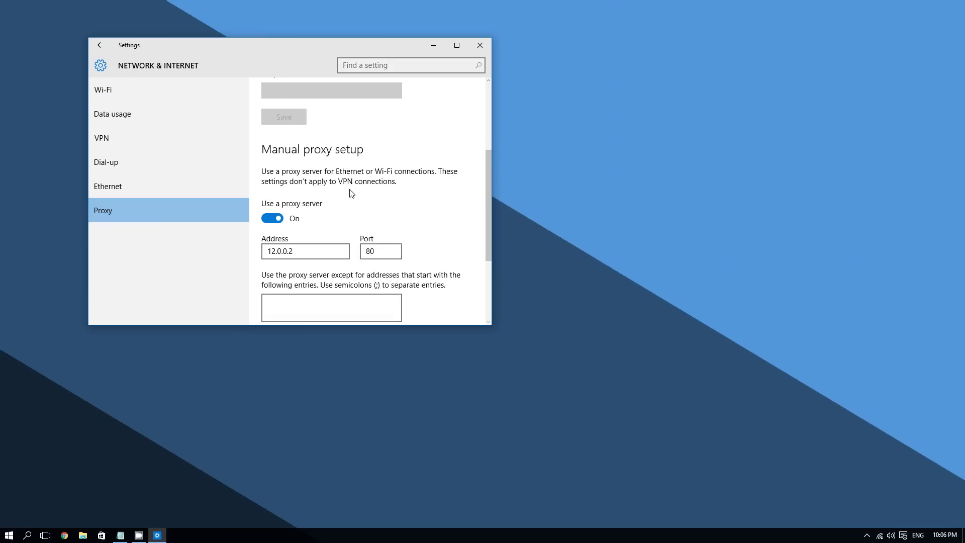
pyautogui.scroll(1, 384, 150)
pyautogui.click(457, 46)
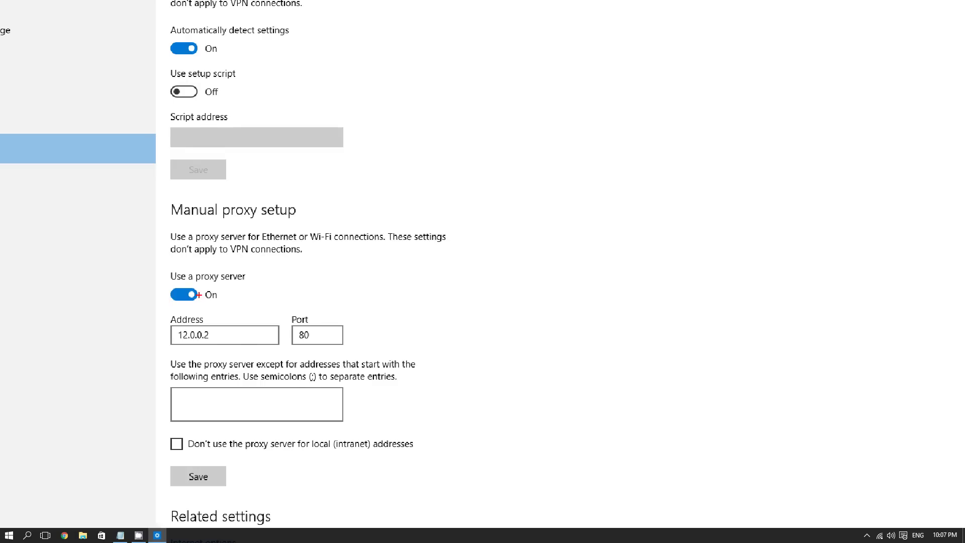
pyautogui.moveTo(276, 417); pyautogui.dragTo(190, 420)
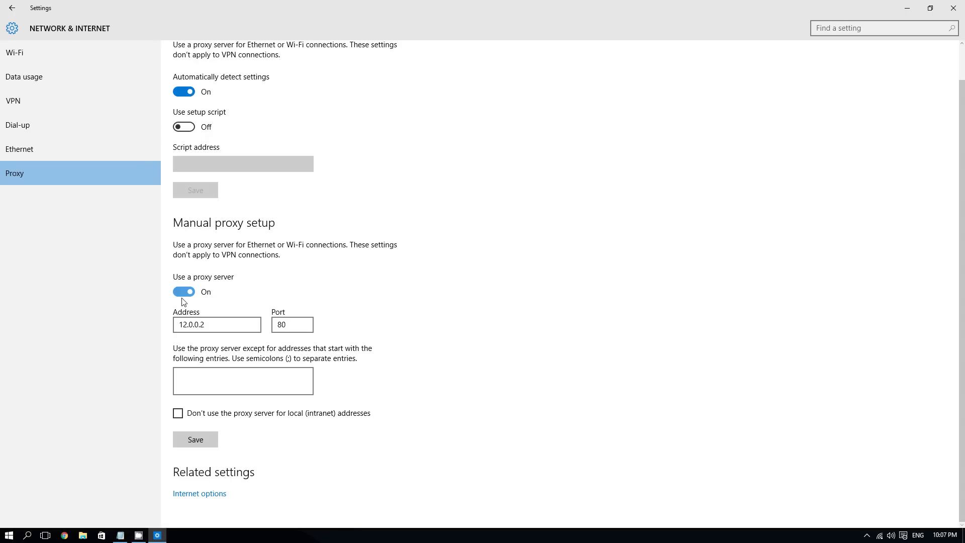
pyautogui.click(184, 296)
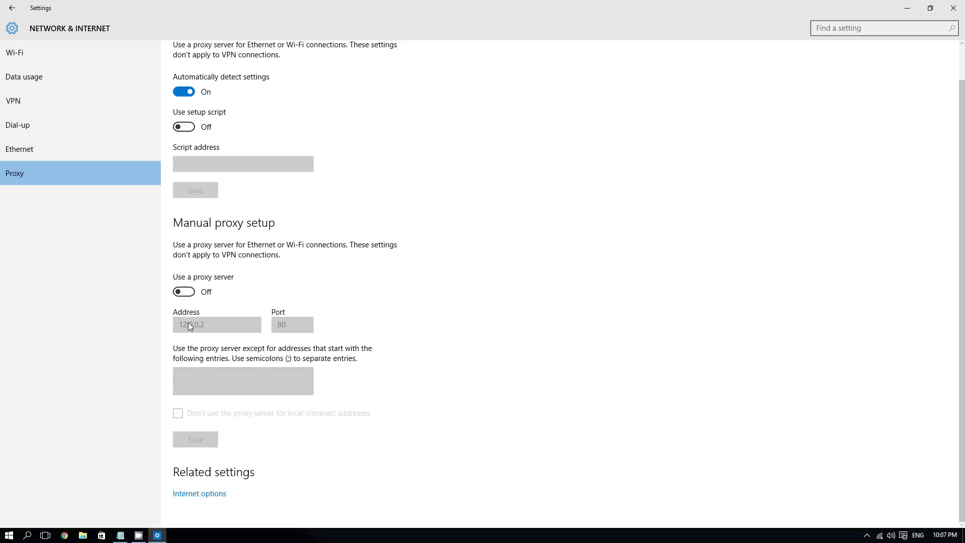
pyautogui.doubleClick(505, 10)
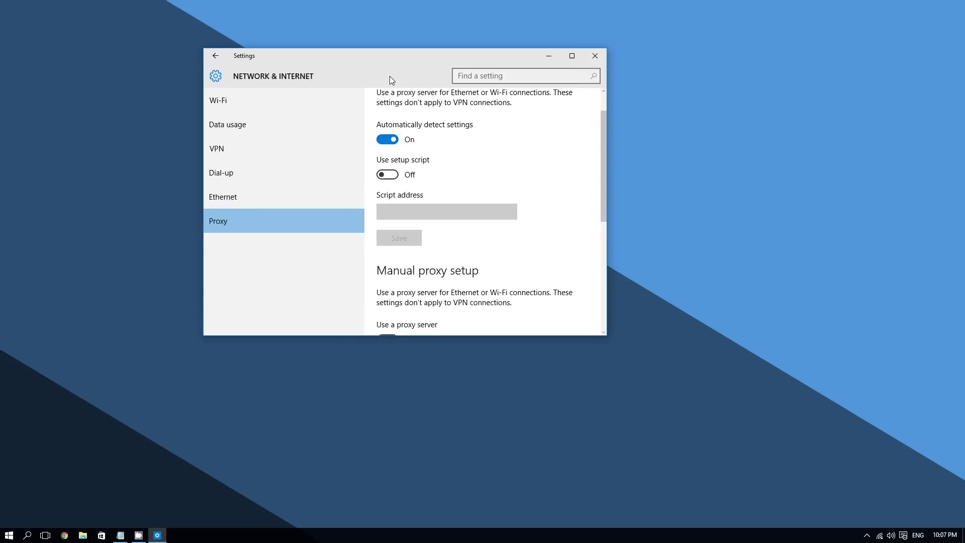
pyautogui.click(549, 87)
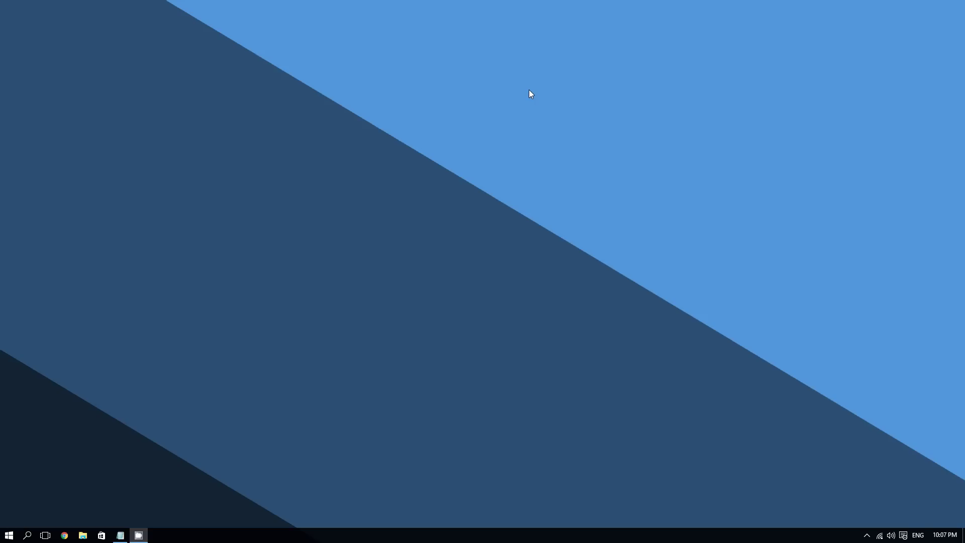
# Launch Microsoft Edge and load the google.com homepage
pyautogui.click(9, 535)
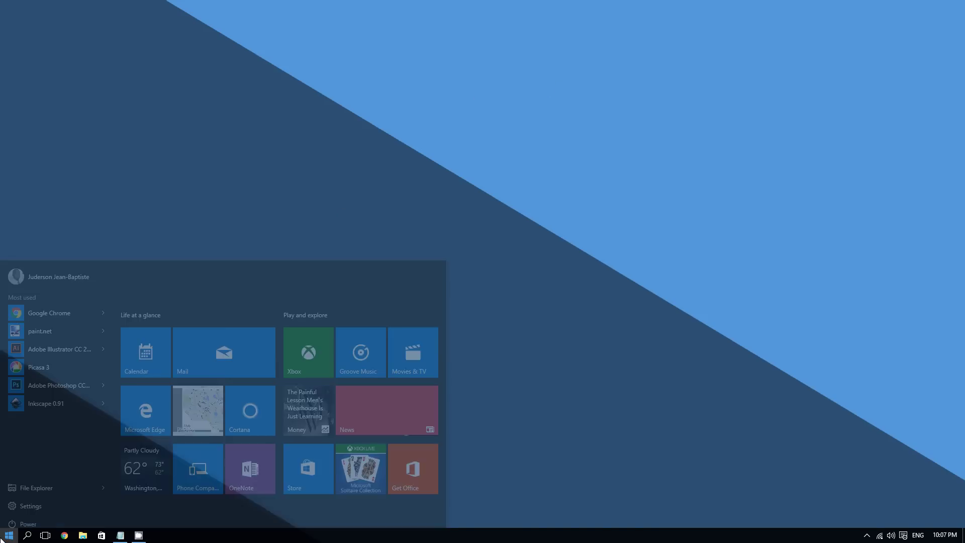
pyautogui.click(152, 350)
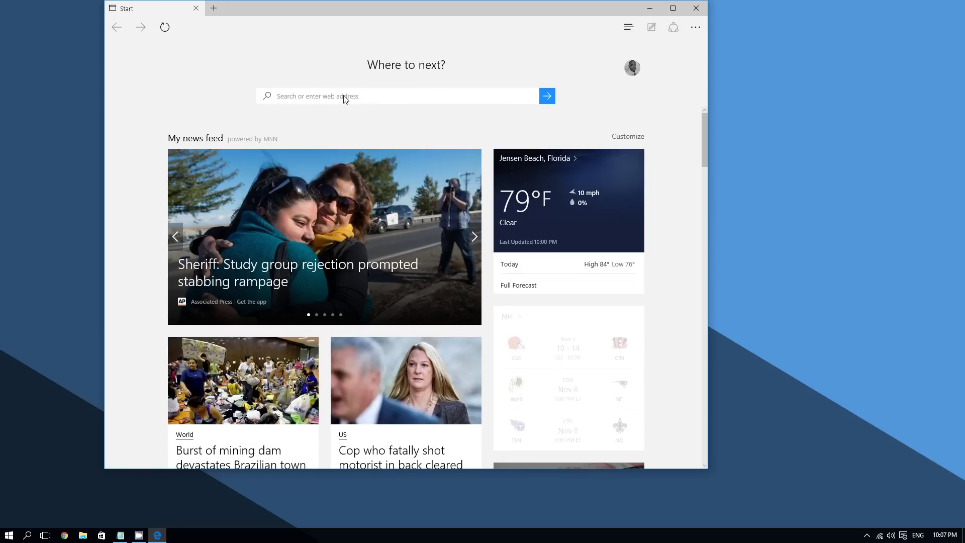
pyautogui.write('google.com/')
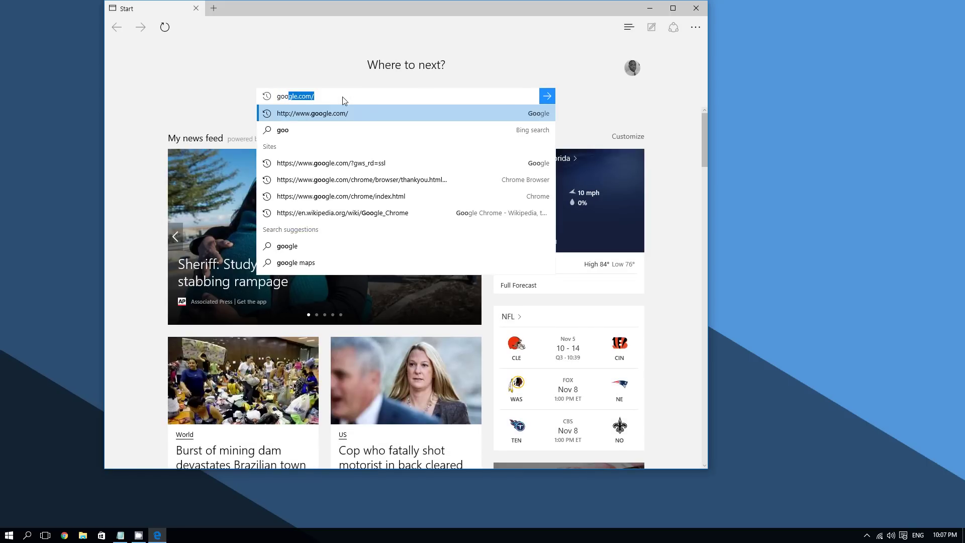
pyautogui.scroll(-6, 265, 220)
pyautogui.scroll(10, 263, 219)
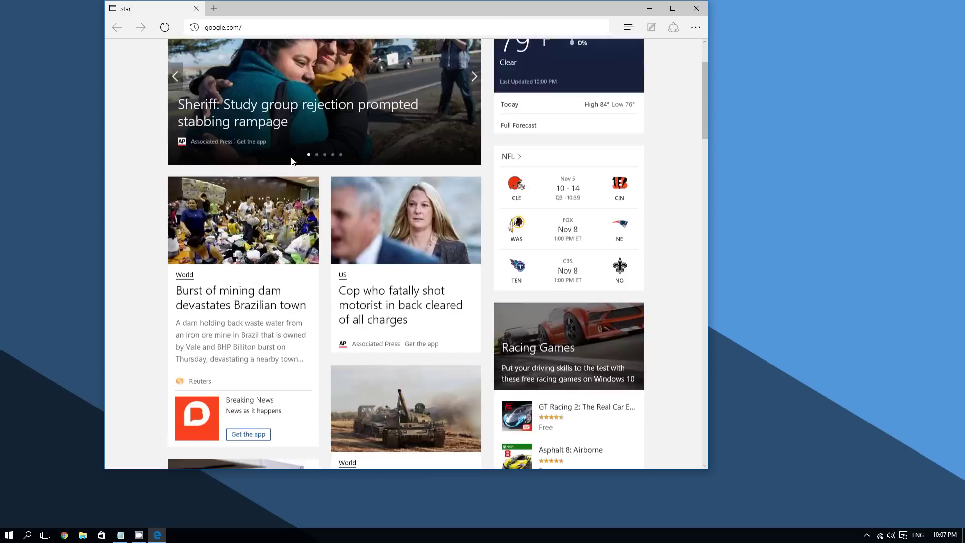
pyautogui.click(341, 97)
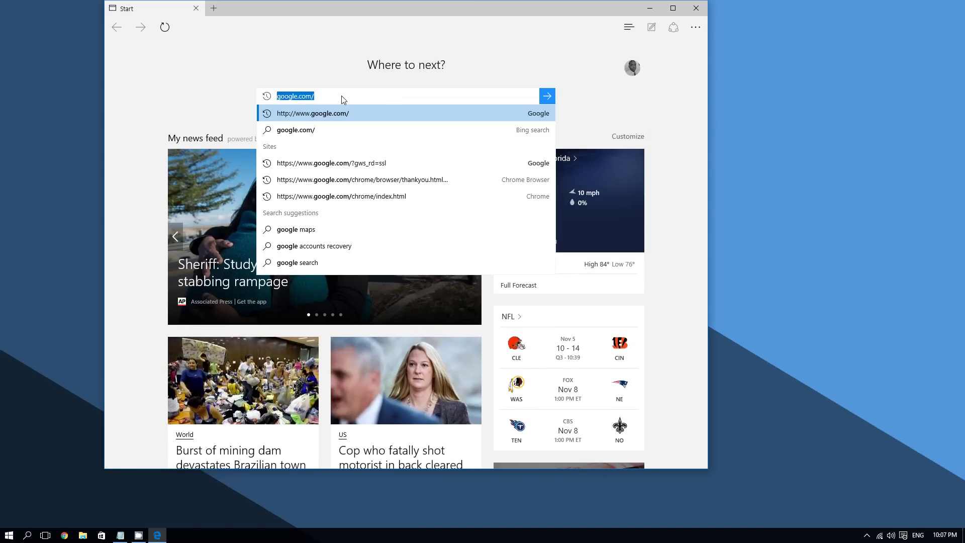
pyautogui.press('Return')
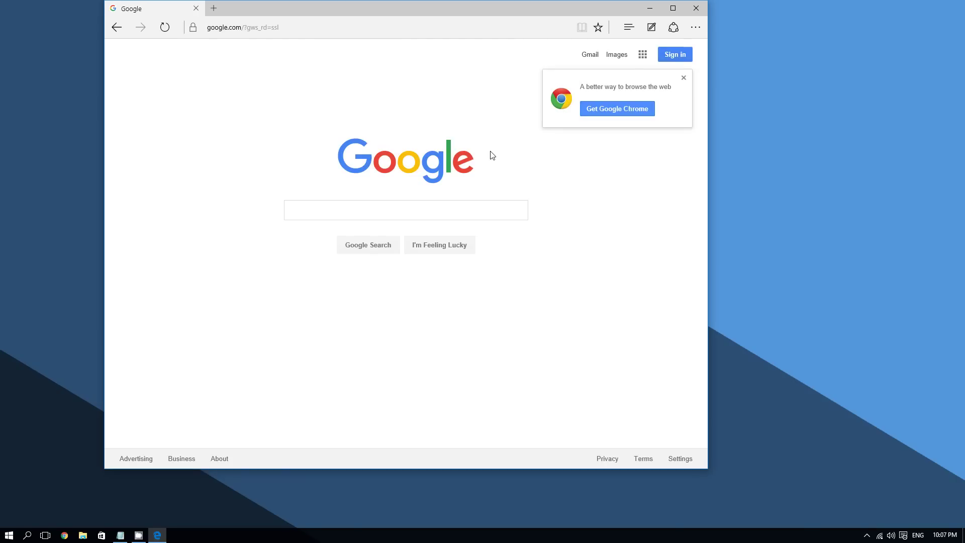
# Search Google for 'google', then close Edge
pyautogui.click(316, 213)
pyautogui.write('google')
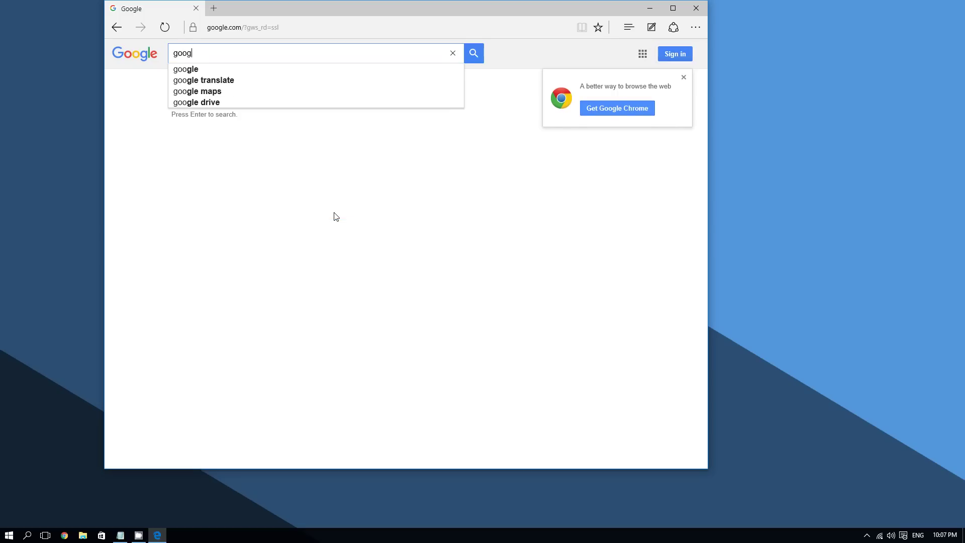
pyautogui.press('Return')
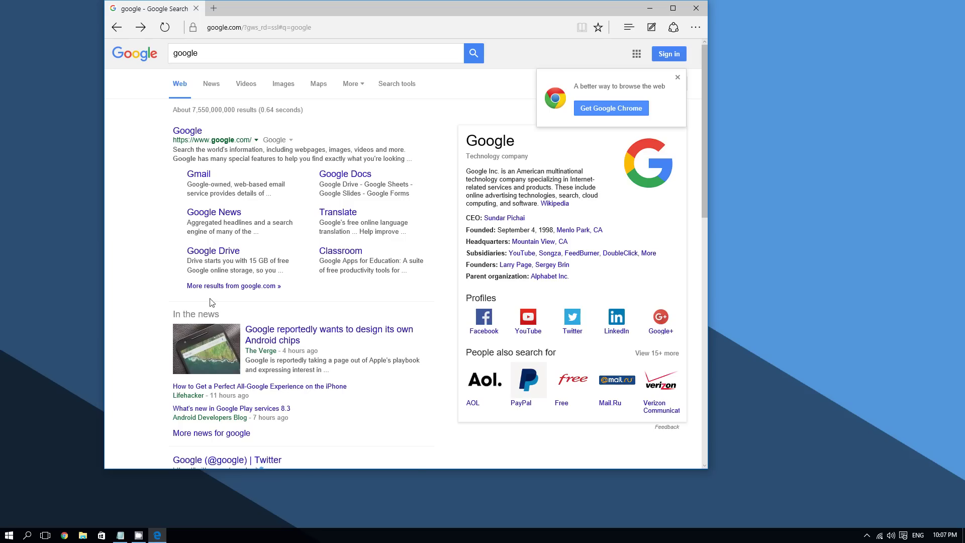
pyautogui.scroll(-7, 212, 301)
pyautogui.scroll(7, 225, 299)
pyautogui.moveTo(629, 7); pyautogui.dragTo(442, 55)
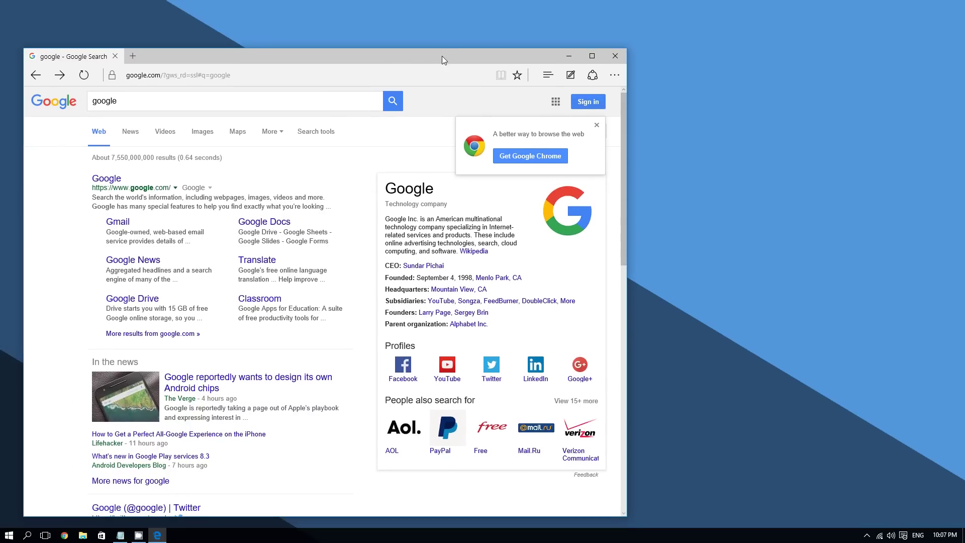
pyautogui.click(625, 57)
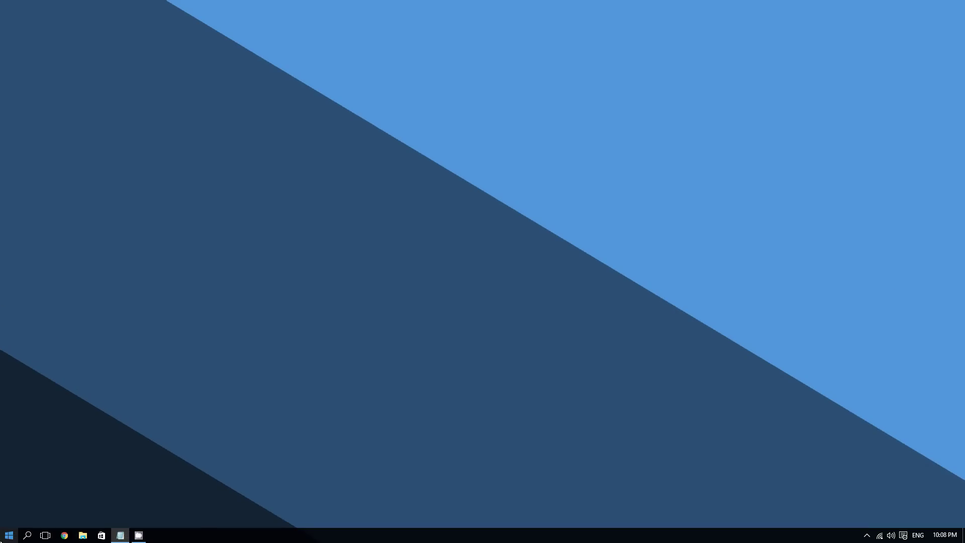
# Run rstrui.exe from the Run dialog in place of inetcpl.cpl
pyautogui.rightClick(1, 541)
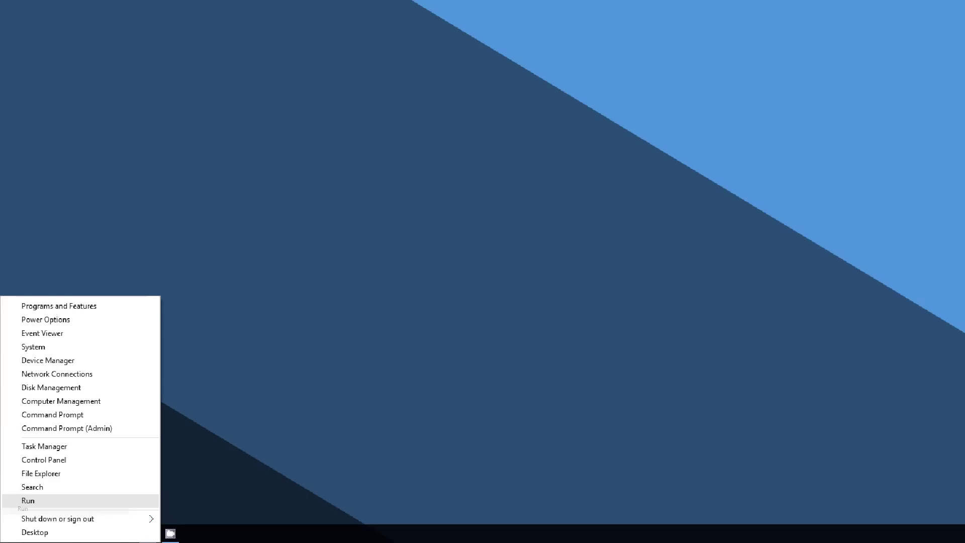
pyautogui.click(41, 508)
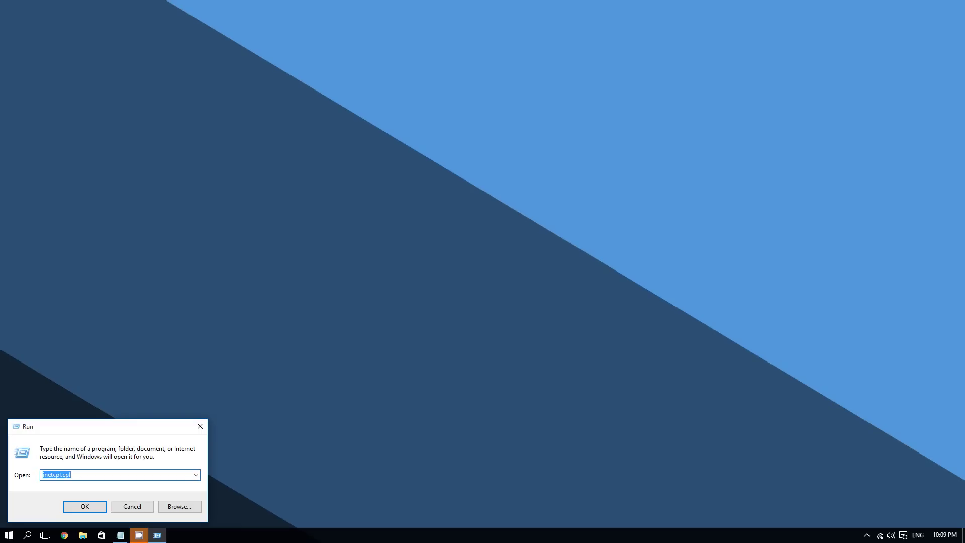
pyautogui.moveTo(53, 429); pyautogui.dragTo(106, 297)
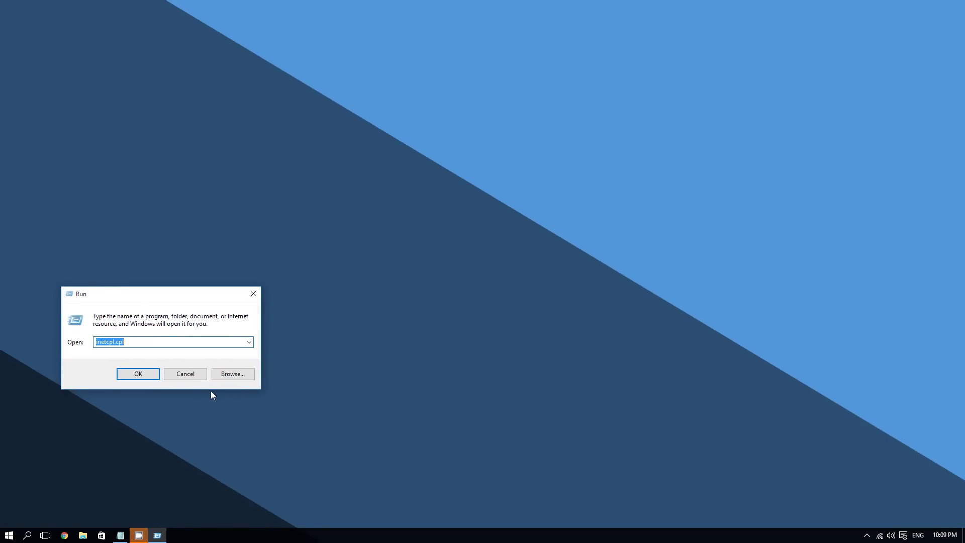
pyautogui.press('BackSpace')
pyautogui.write('r')
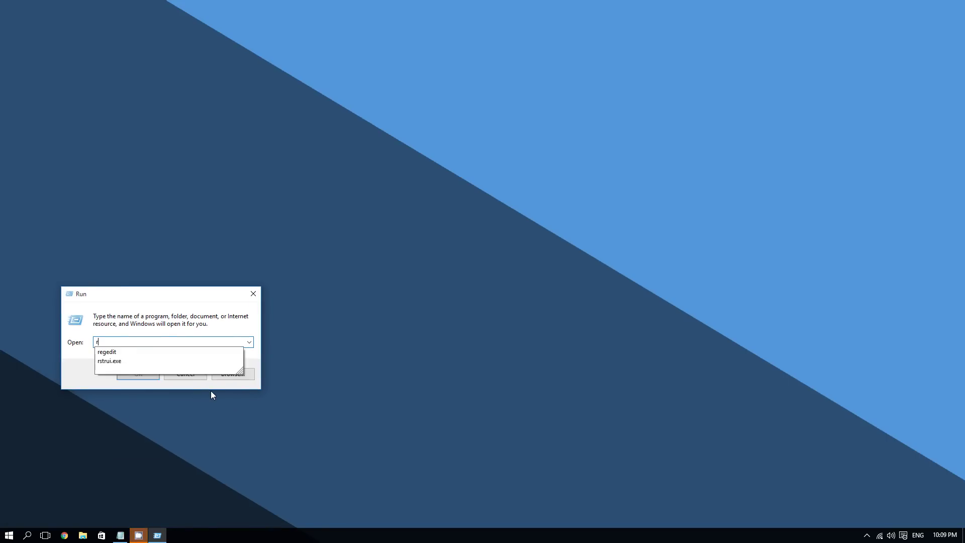
pyautogui.write('str')
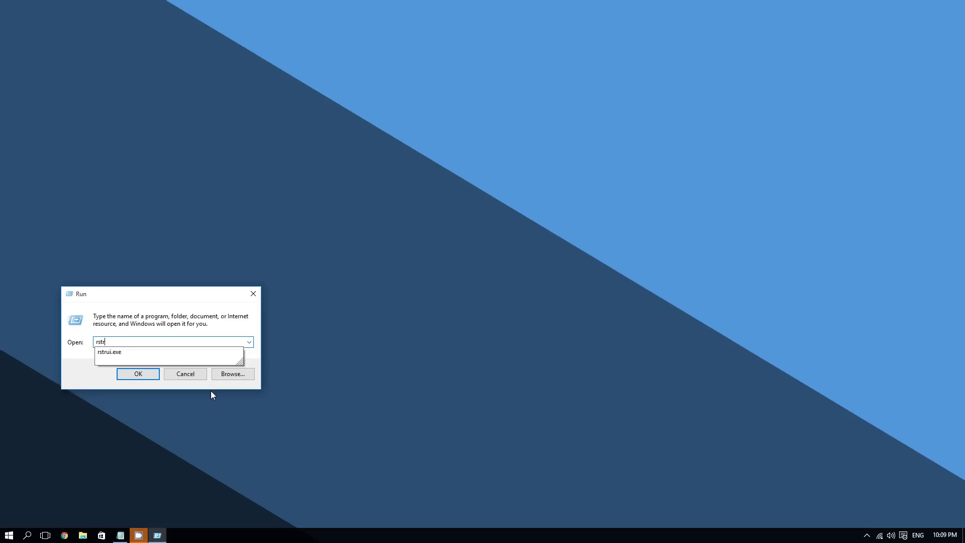
pyautogui.write('ui.exe')
pyautogui.moveTo(126, 293); pyautogui.dragTo(113, 224)
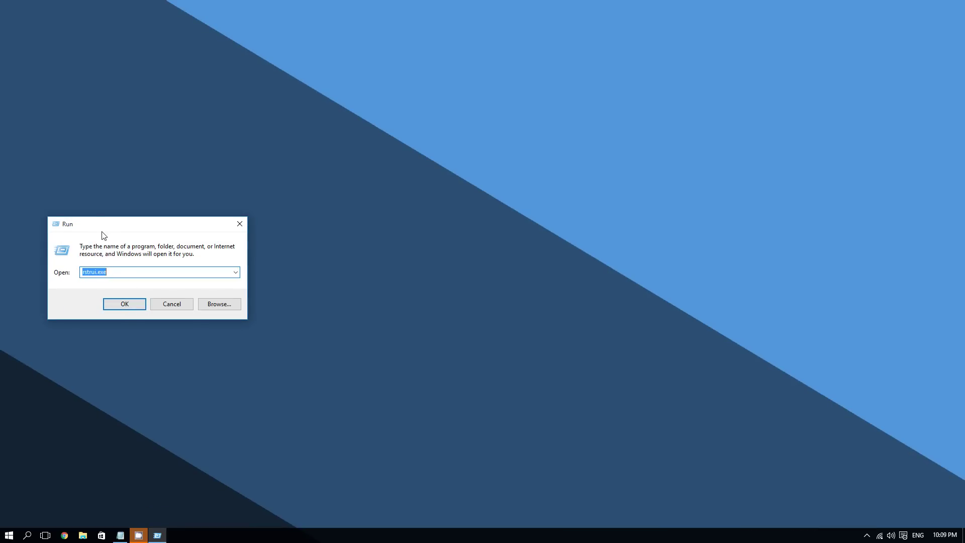
pyautogui.moveTo(107, 229); pyautogui.dragTo(112, 212)
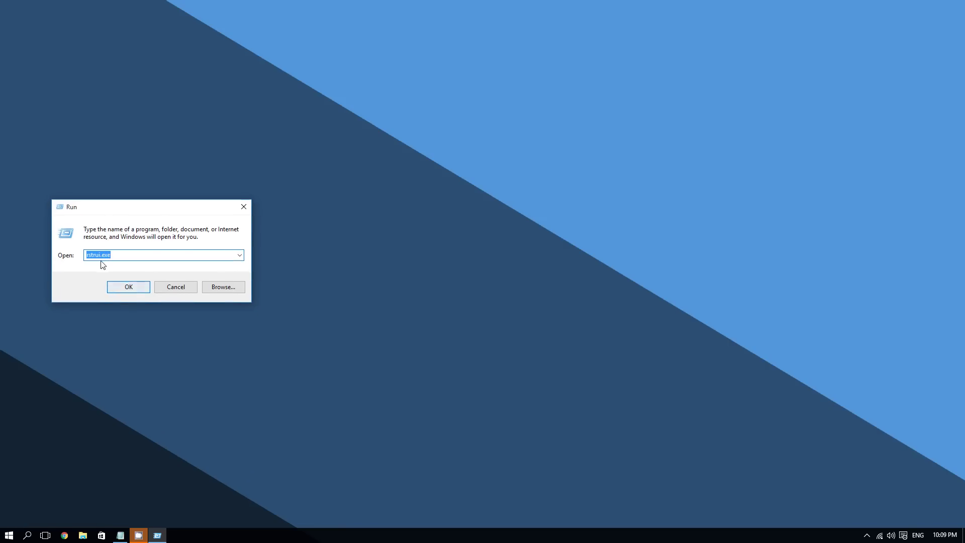
pyautogui.click(128, 289)
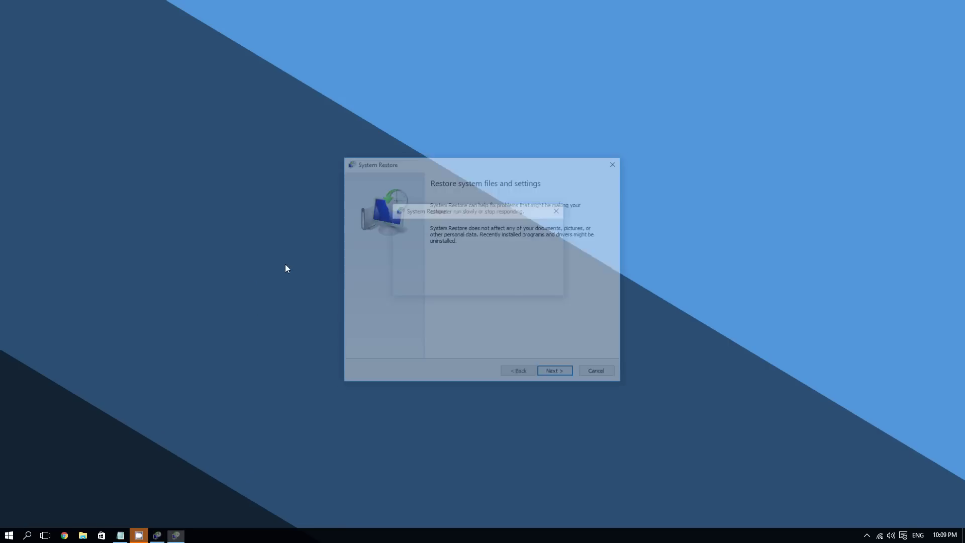
# Pick the 10/21/2015 Windows Update restore point, view the confirmation, and exit without restoring
pyautogui.moveTo(448, 155); pyautogui.dragTo(170, 102)
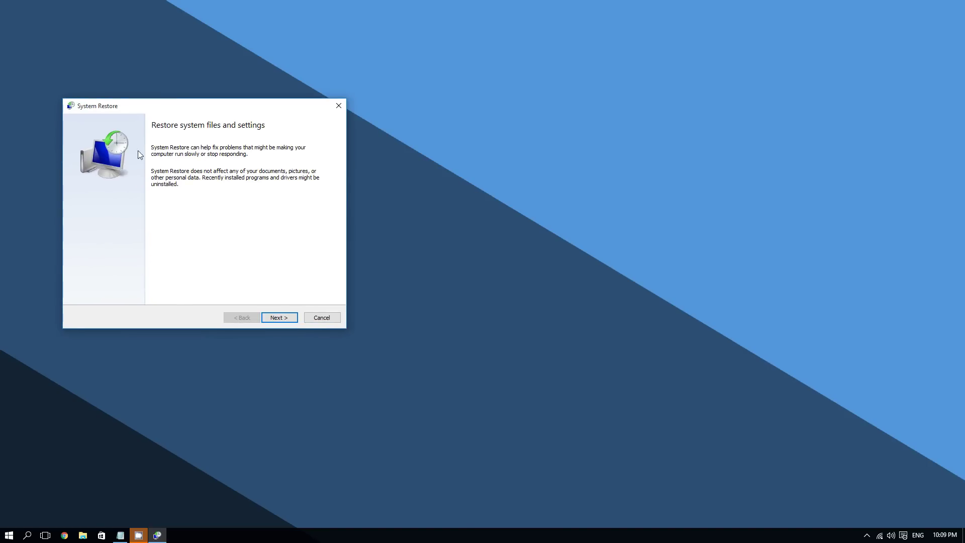
pyautogui.click(278, 317)
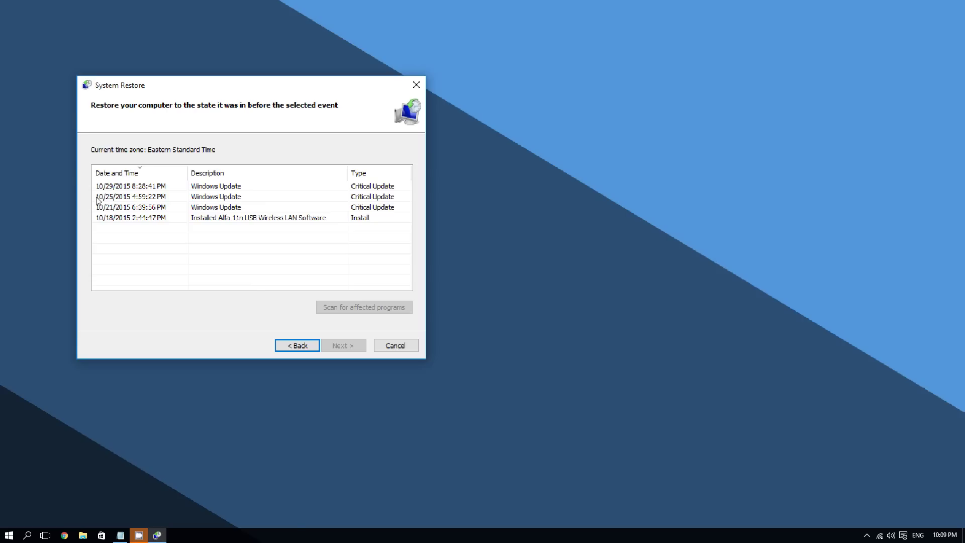
pyautogui.click(123, 208)
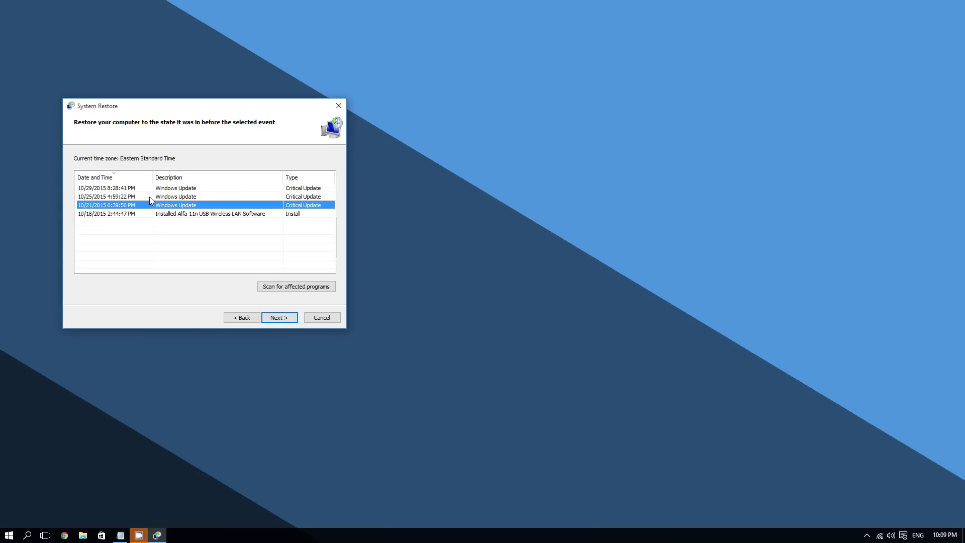
pyautogui.click(271, 318)
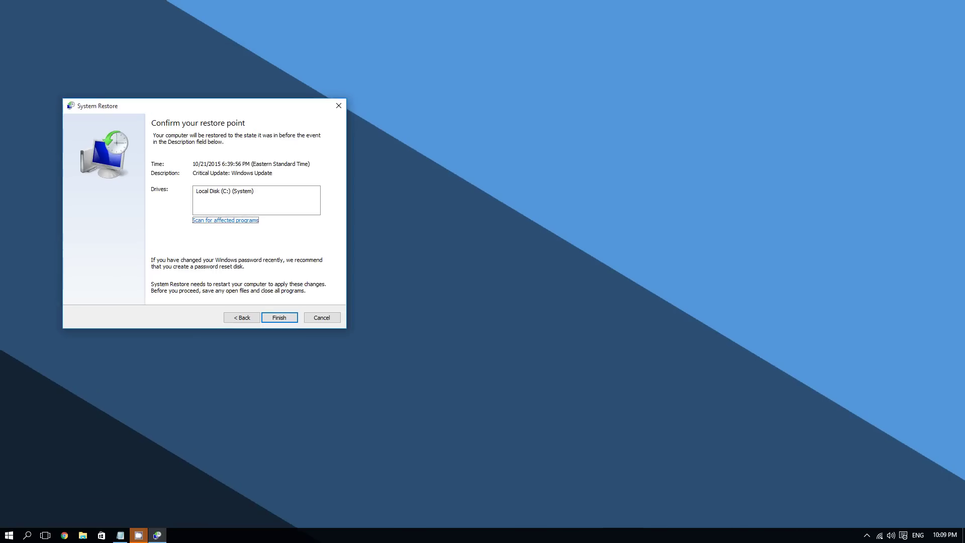
pyautogui.click(339, 105)
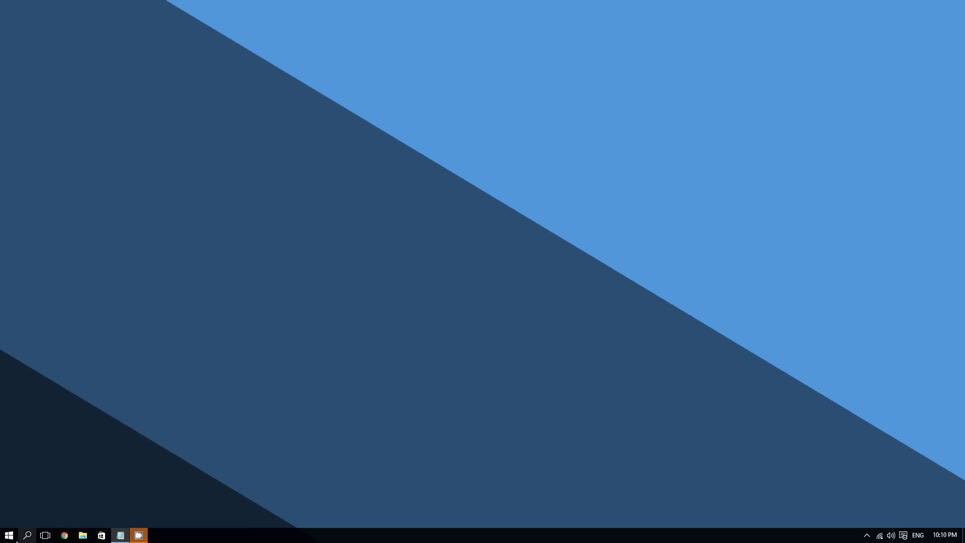
# Show Settings > Update & security > Recovery with Reset this PC, maximized full-screen
pyautogui.click(9, 535)
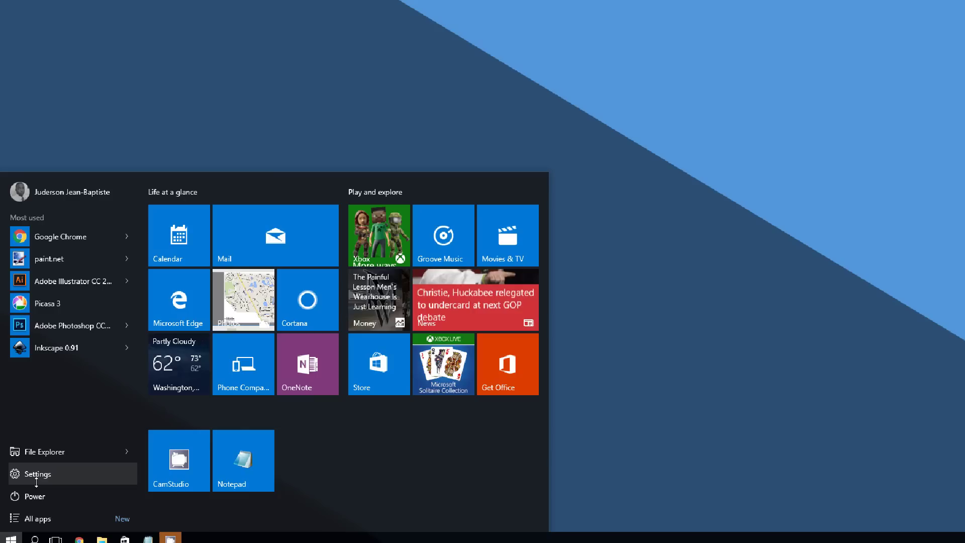
pyautogui.press('super')
pyautogui.press('super')
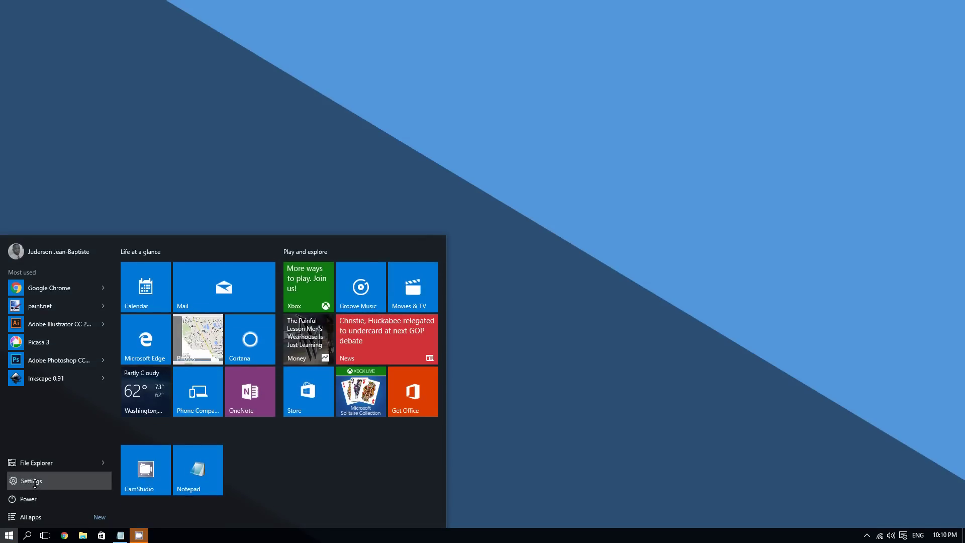
pyautogui.click(34, 485)
pyautogui.scroll(-2, 306, 281)
pyautogui.scroll(-1, 295, 234)
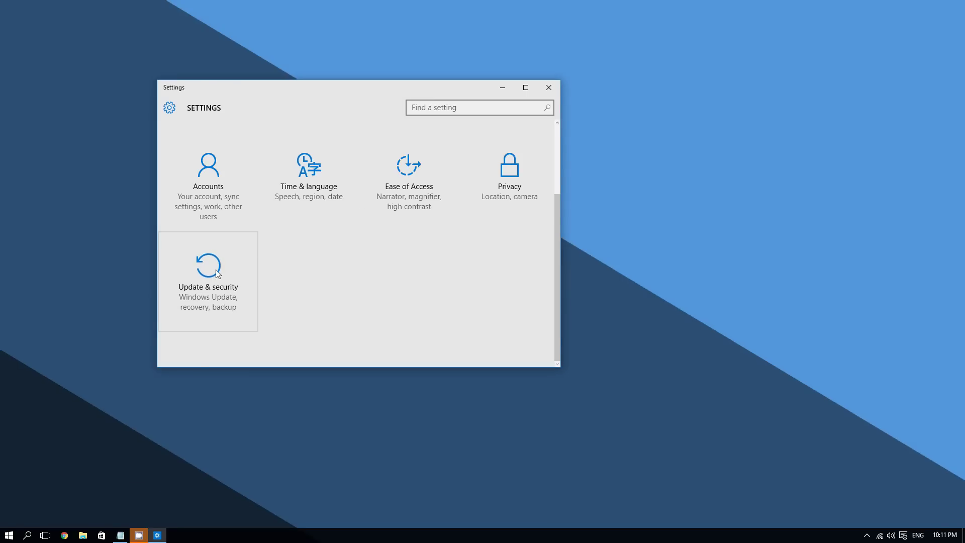
pyautogui.click(216, 272)
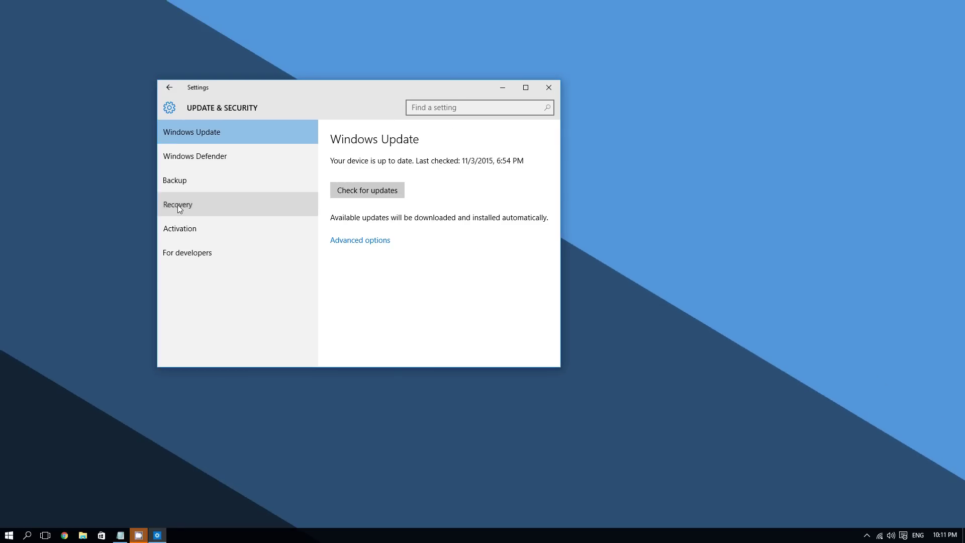
pyautogui.click(194, 200)
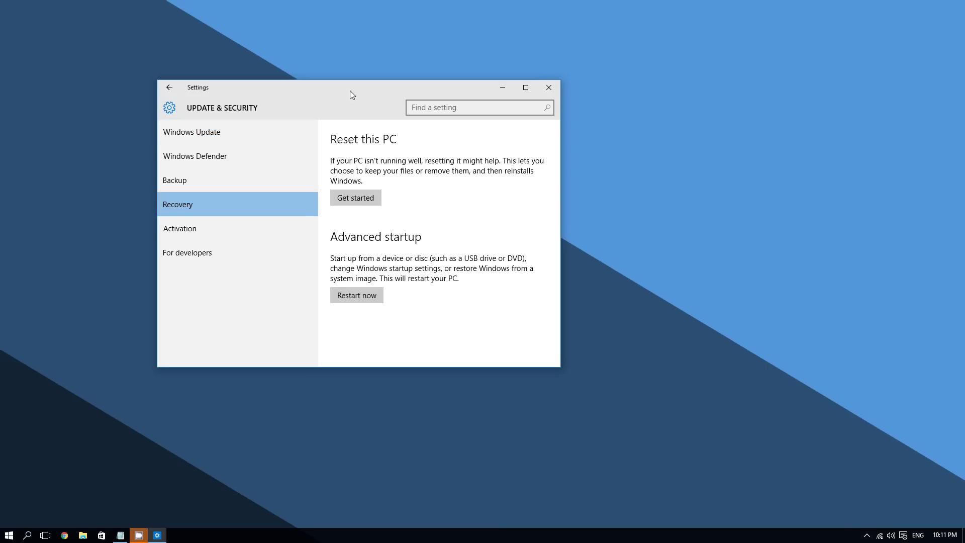
pyautogui.moveTo(350, 91); pyautogui.dragTo(203, 91)
pyautogui.click(379, 87)
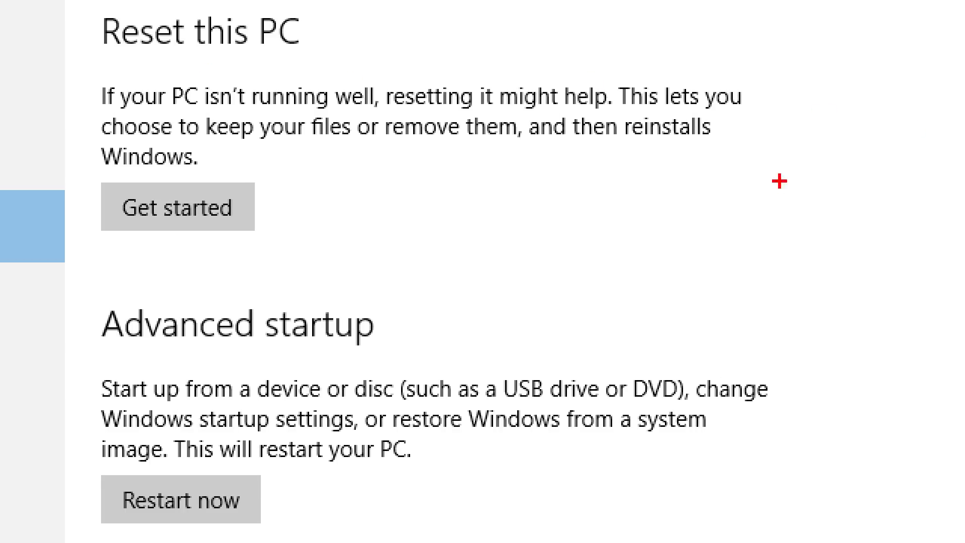
pyautogui.moveTo(672, 134); pyautogui.dragTo(710, 135)
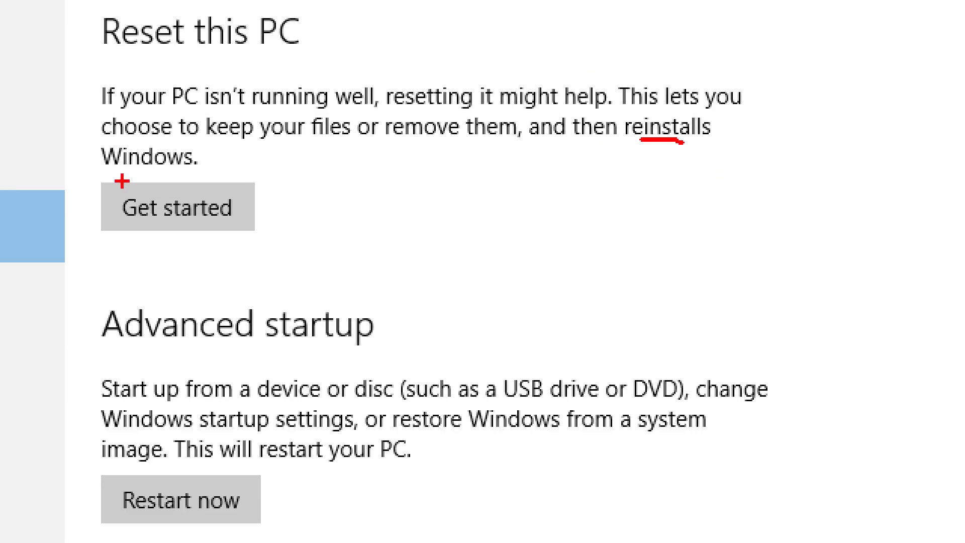